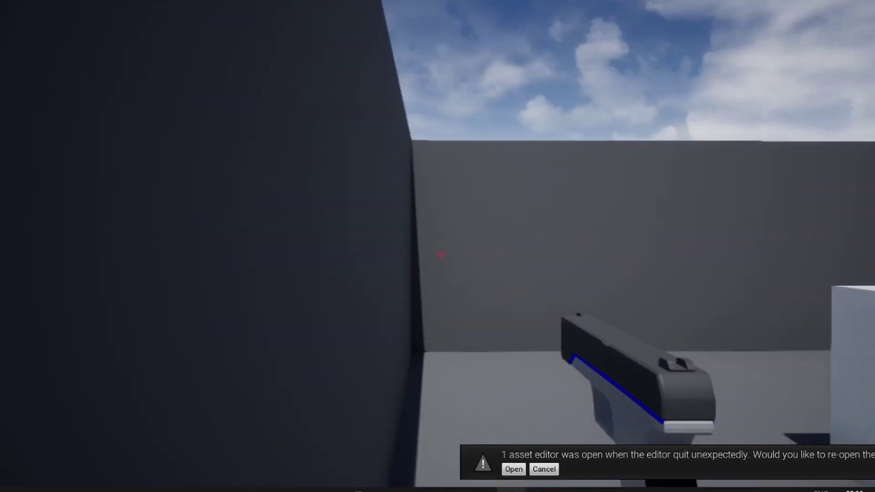
- Playtest walking and jumping around the walls and cubes of the first-person level while holding the pistol
{"action": "key", "text": "w"}
{"action": "key", "text": "space"}
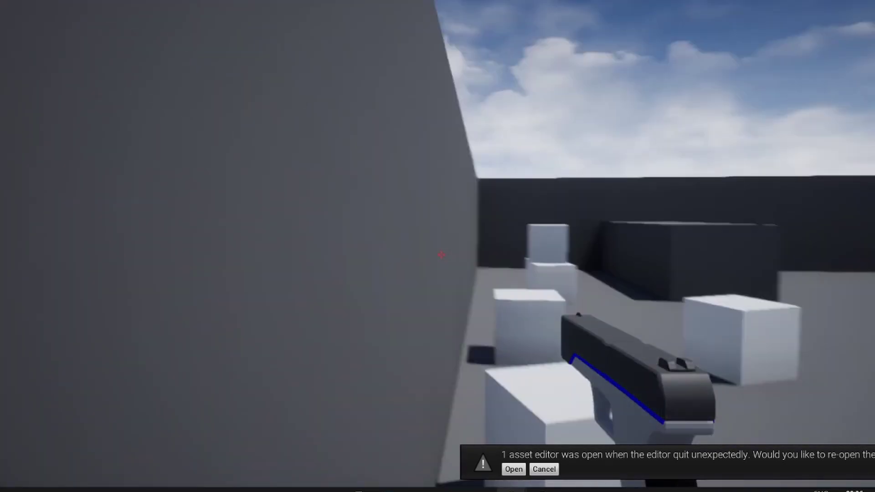
{"action": "key", "text": "w"}
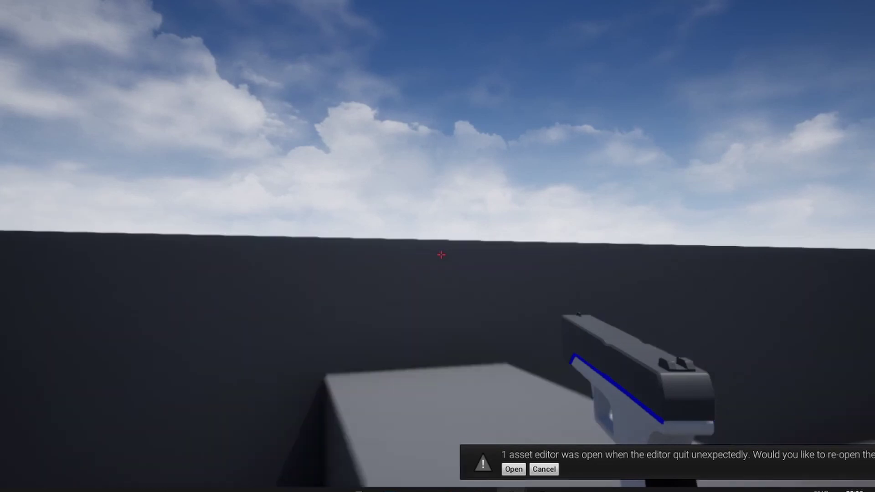
{"action": "key", "text": "w"}
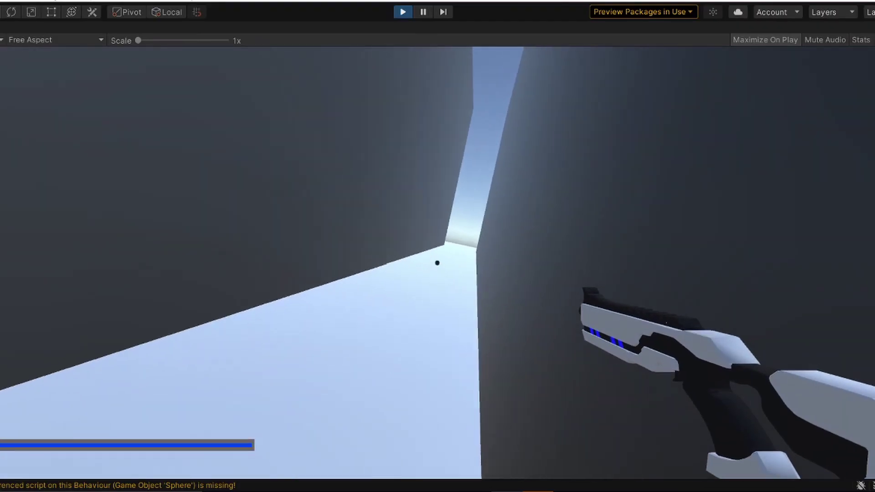
- Switch to the Unity prototype and playtest jumping between the two tall walls and cycling through the weapons
{"action": "key", "text": "space"}
{"action": "key", "text": "space"}
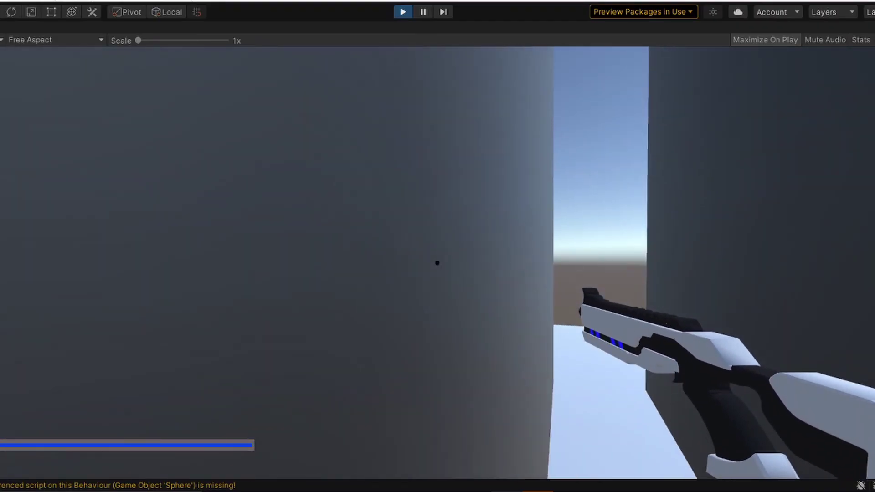
{"action": "key", "text": "space"}
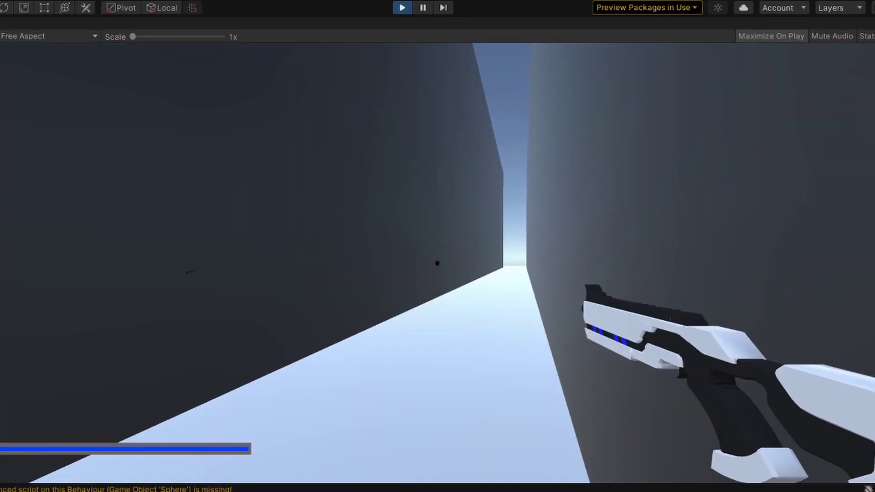
{"action": "scroll", "coordinate": [437, 263], "scroll_direction": "down", "scroll_amount": 3}
{"action": "scroll", "coordinate": [437, 263], "scroll_direction": "down", "scroll_amount": 1}
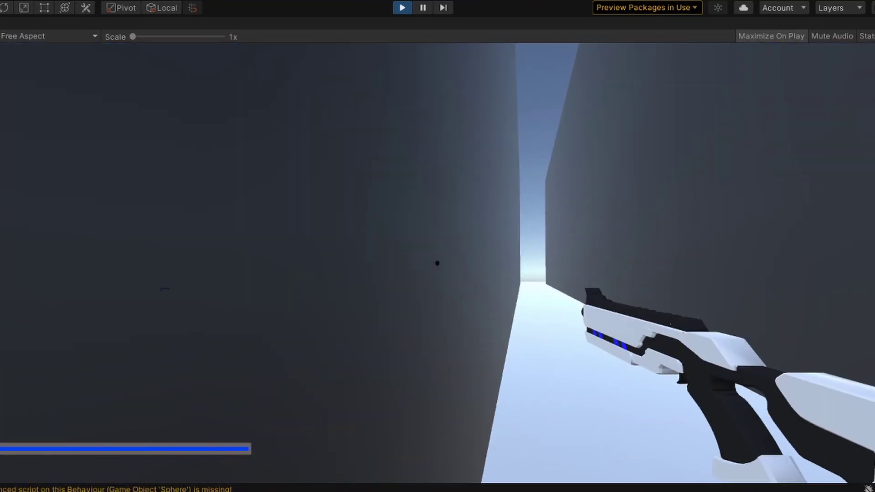
{"action": "scroll", "coordinate": [438, 263], "scroll_direction": "down", "scroll_amount": 1}
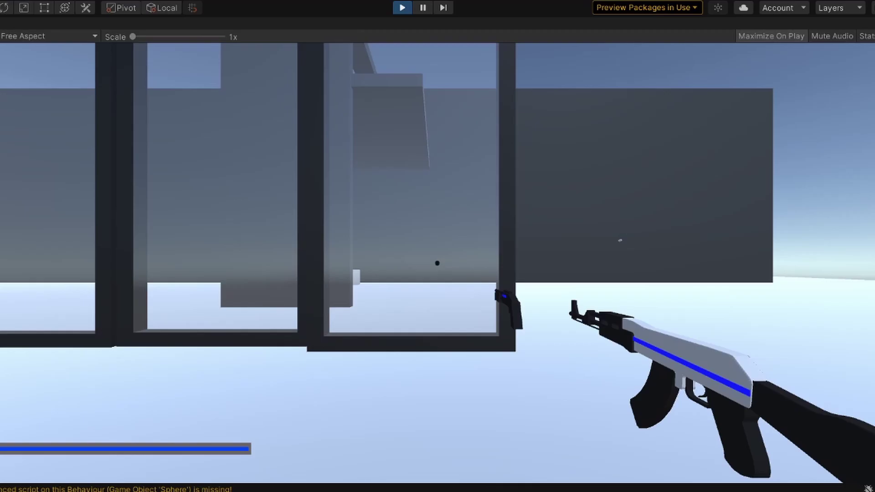
- Playtest walking past the framed structure across the open floor and switching to the weapon in slot 2
{"action": "key", "text": "w"}
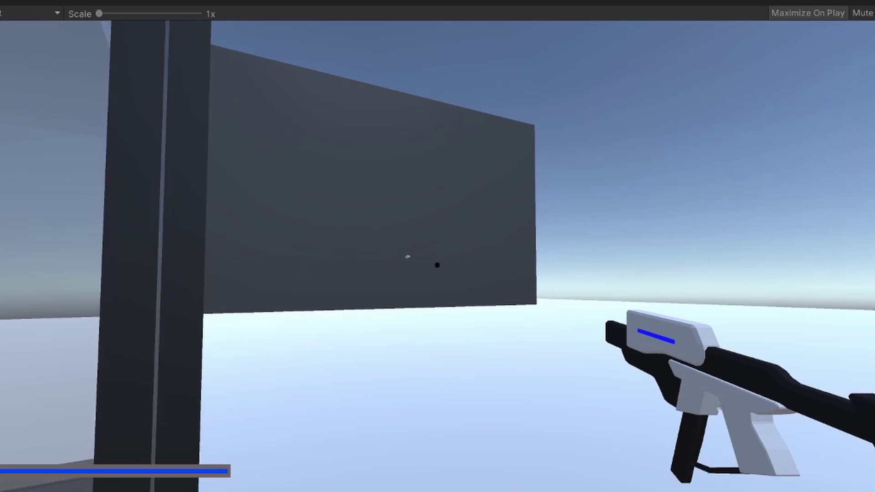
{"action": "key", "text": "w"}
{"action": "key", "text": "w"}
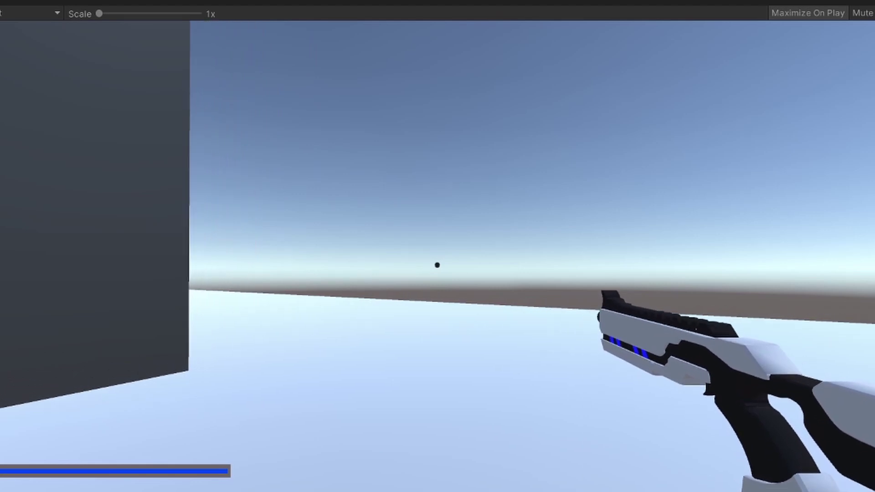
{"action": "key", "text": "w"}
{"action": "key", "text": "2"}
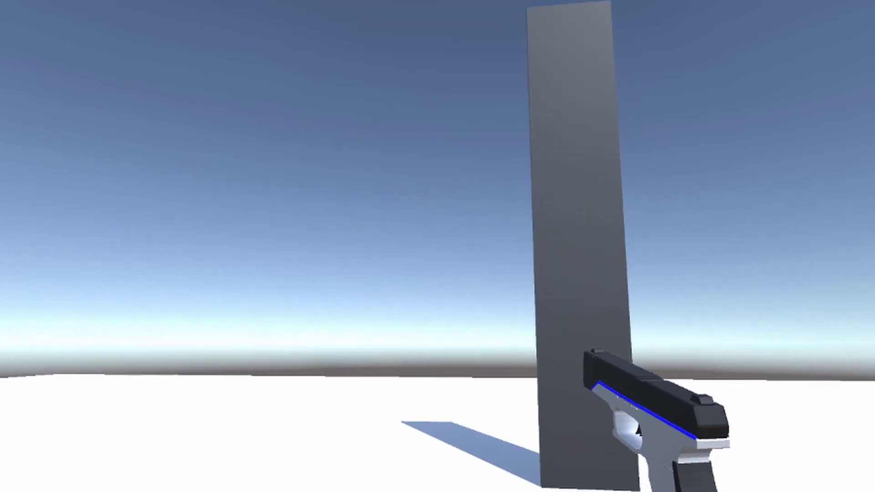
{"action": "key", "text": "w"}
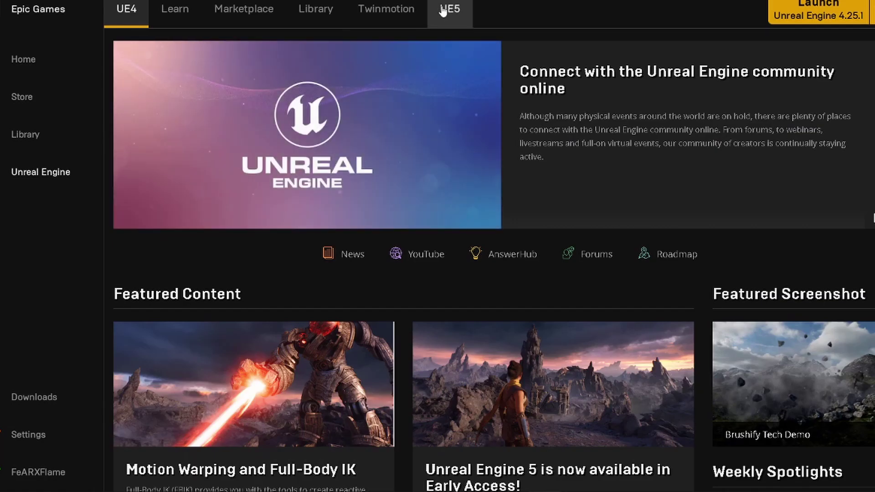
- View the UE5 page in the Epic Games Launcher and take control of the running First Person template in Unreal Engine 5
{"action": "left_click", "coordinate": [443, 12]}
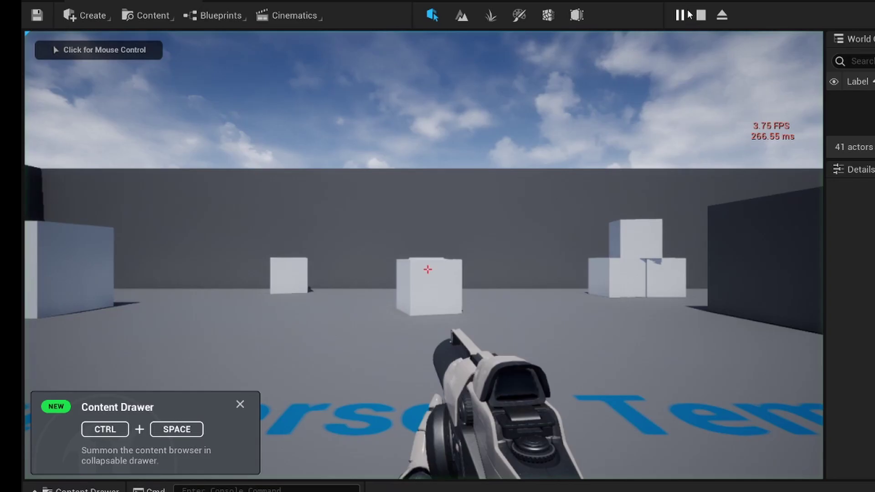
{"action": "left_click", "coordinate": [427, 269]}
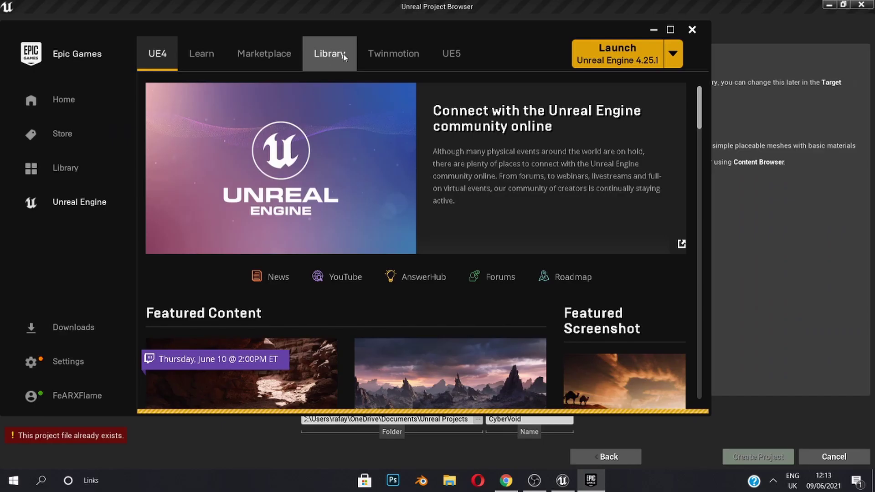
- Remove the CyberVoid project from the Unreal Engine library in the Epic Games Launcher
{"action": "left_click", "coordinate": [342, 55]}
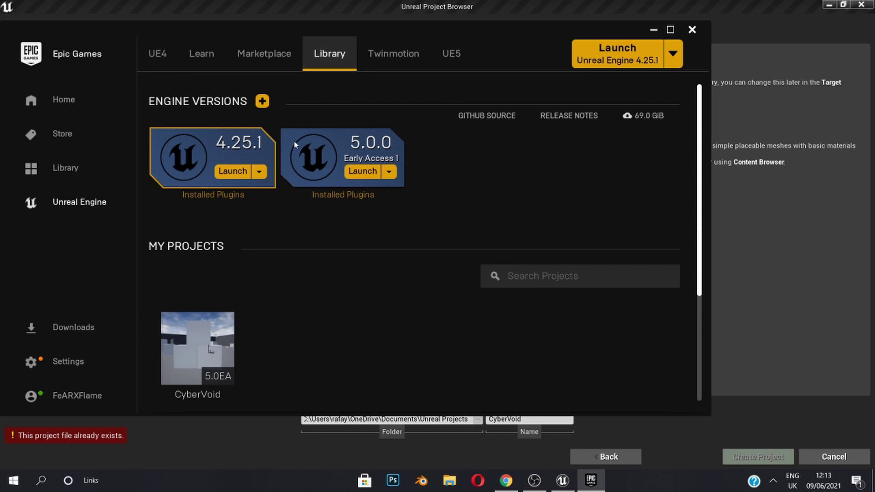
{"action": "right_click", "coordinate": [215, 354]}
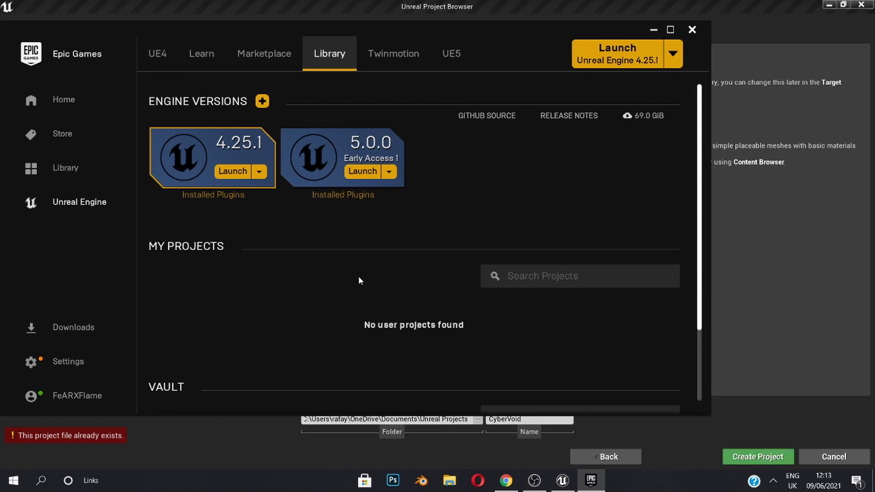
{"action": "left_click", "coordinate": [728, 285]}
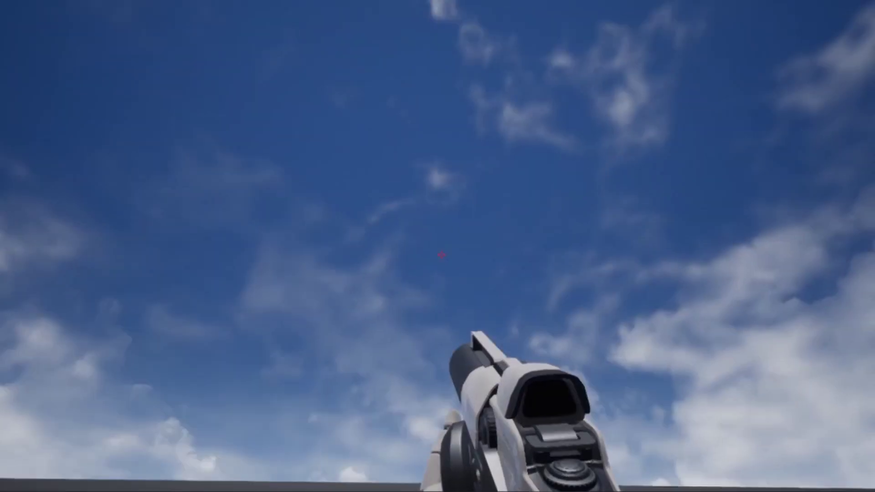
- Playtest moving around the new first-person level and firing the gun, and end the play session
{"action": "key", "text": "w"}
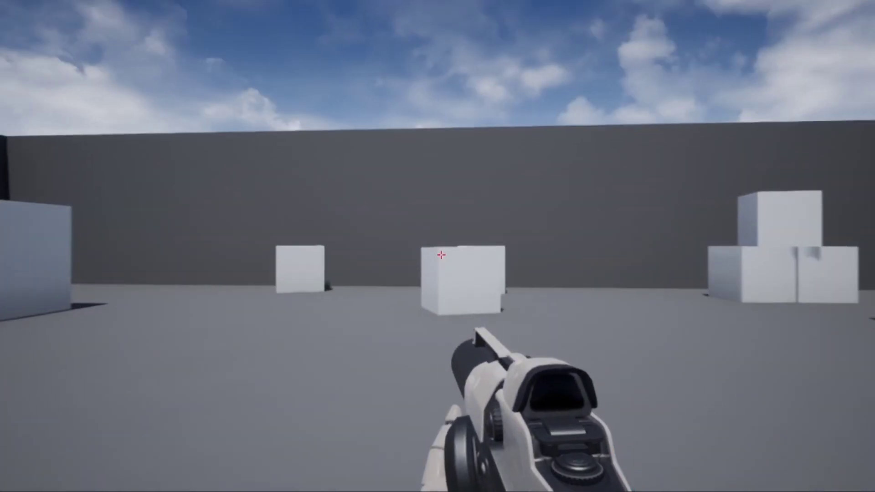
{"action": "key", "text": "w"}
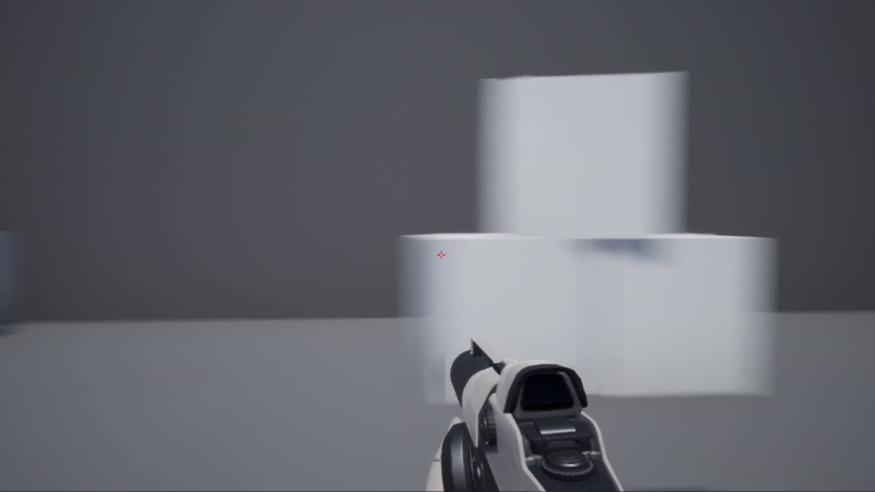
{"action": "key", "text": "w"}
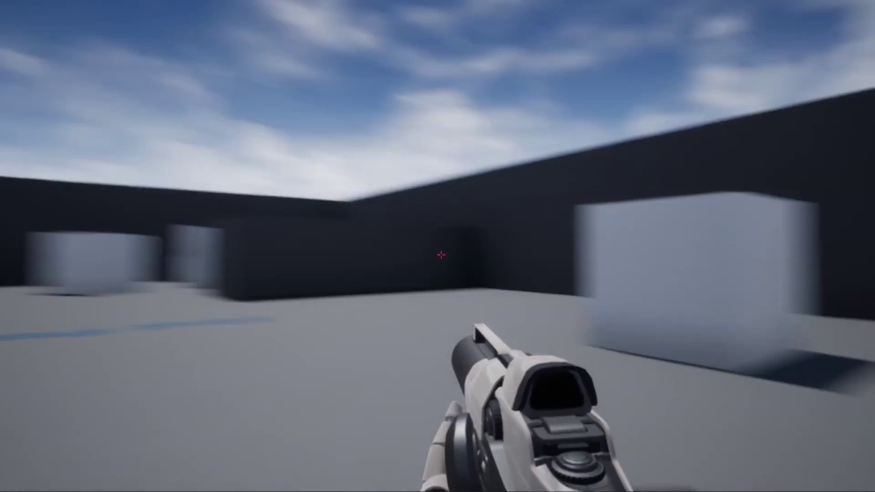
{"action": "key", "text": "w"}
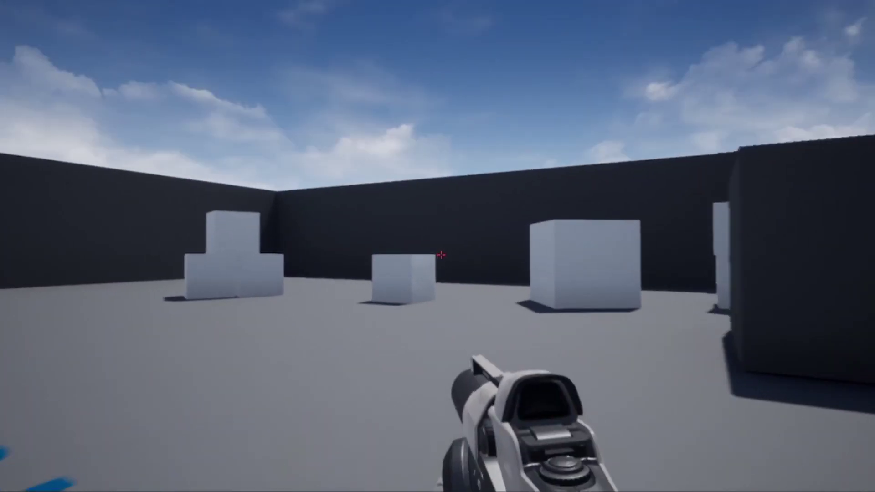
{"action": "key", "text": "w"}
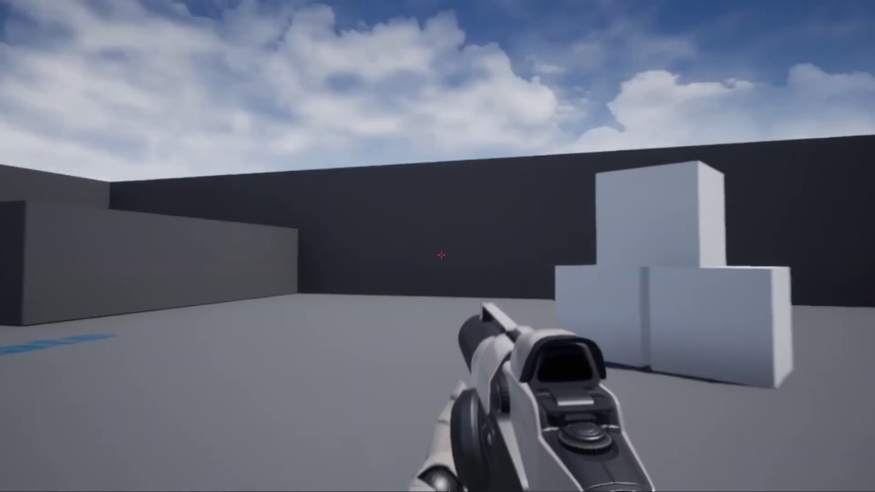
{"action": "left_click", "coordinate": [436, 259]}
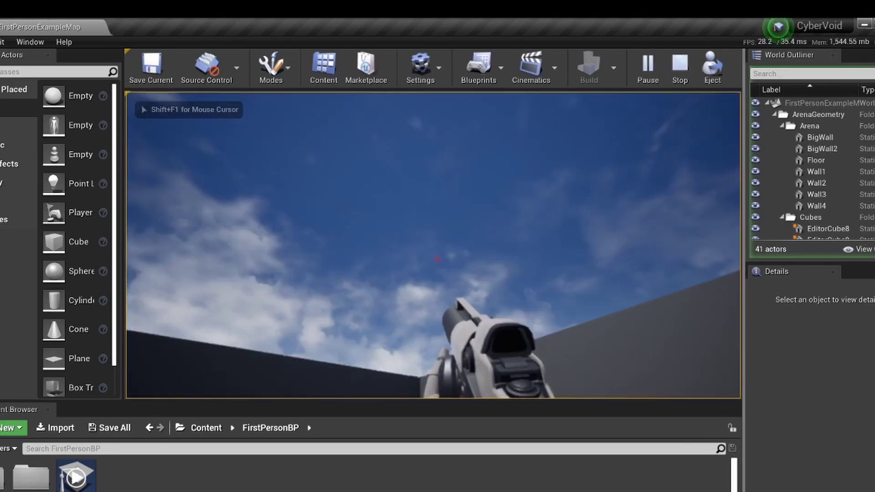
{"action": "key", "text": "Escape"}
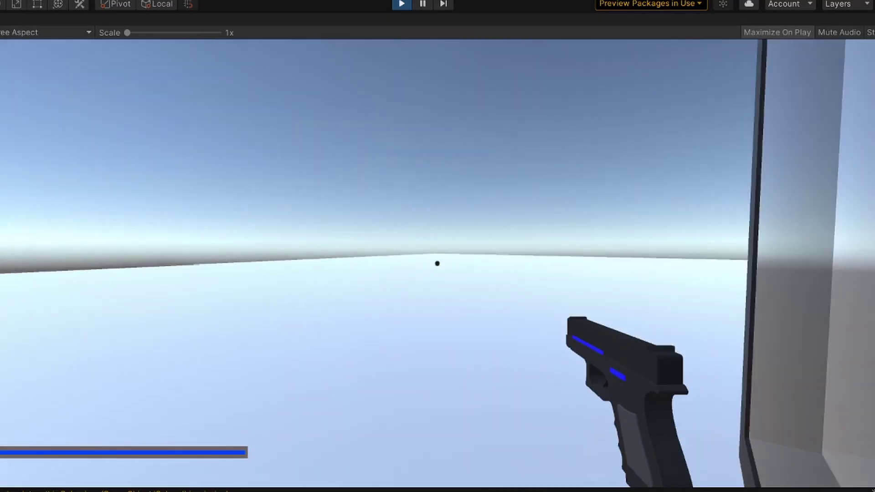
- Switch to the Unity prototype and playtest walking across the floor and towards the large dark wall
{"action": "key", "text": "w"}
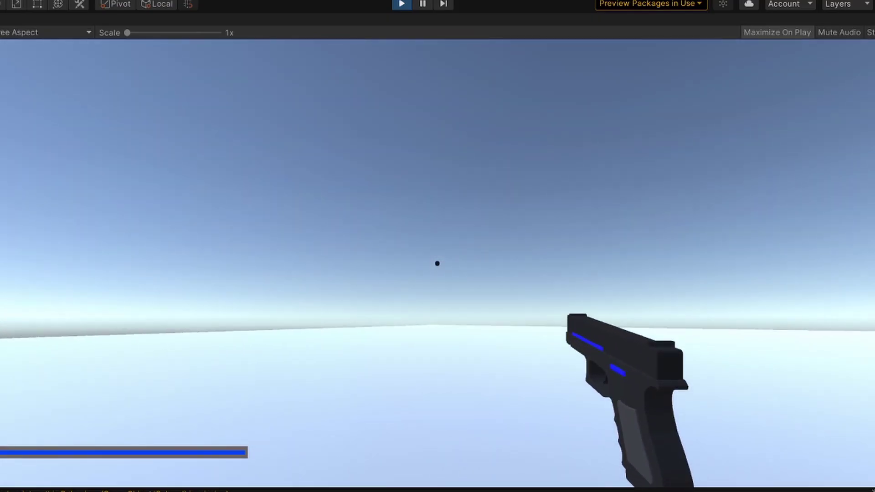
{"action": "key", "text": "w"}
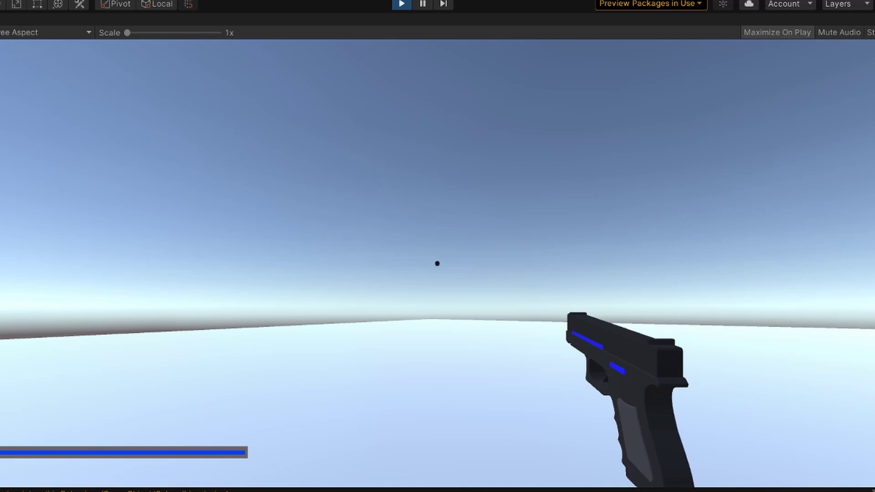
{"action": "key", "text": "w"}
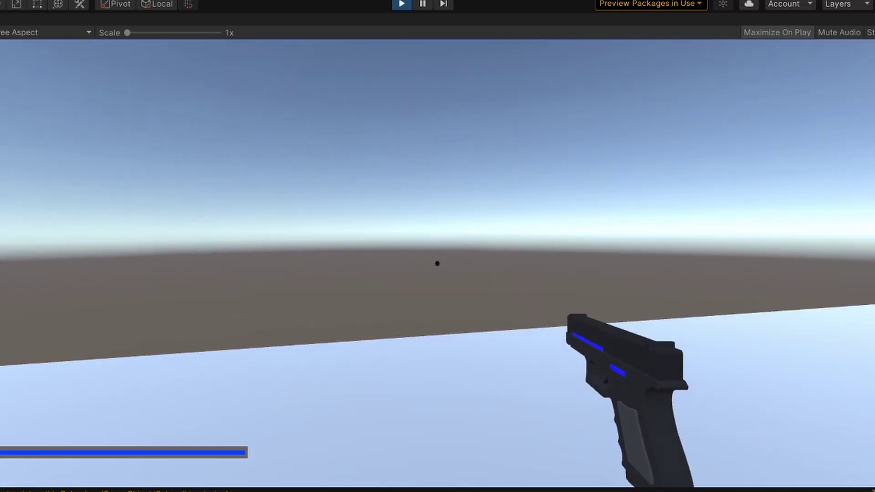
{"action": "key", "text": "w"}
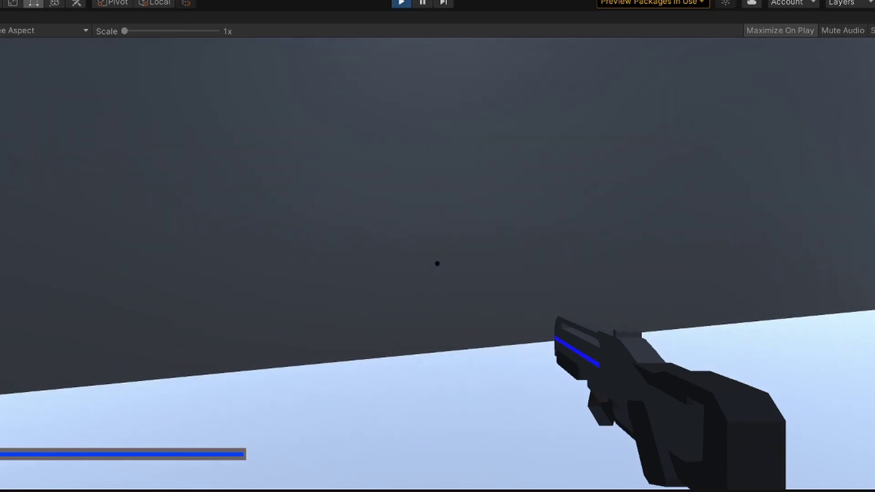
{"action": "key", "text": "w"}
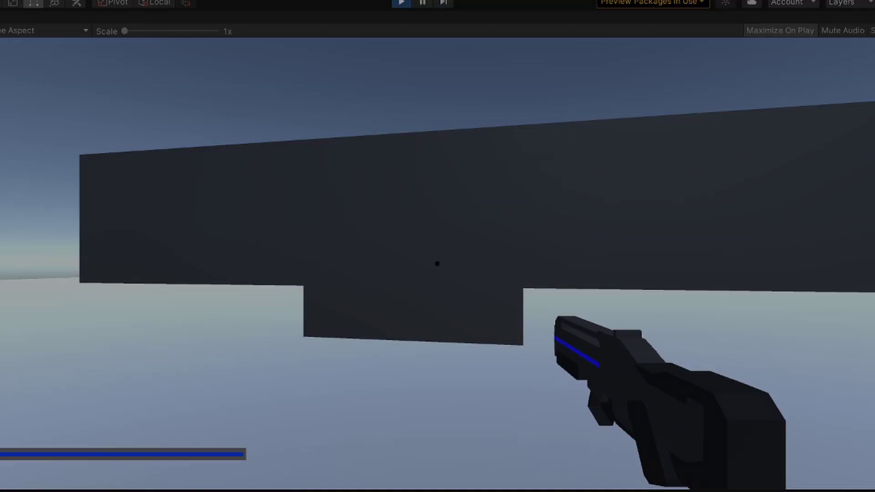
{"action": "key", "text": "w"}
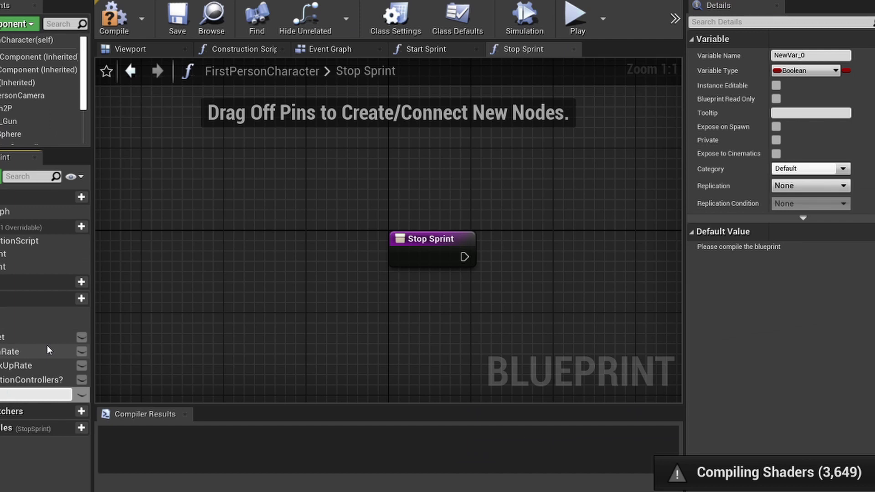
- Name the new variable in the FirstPersonCharacter blueprint WalkSpeed and change its variable type
{"action": "type", "text": "WalkSpeed"}
{"action": "key", "text": "Return"}
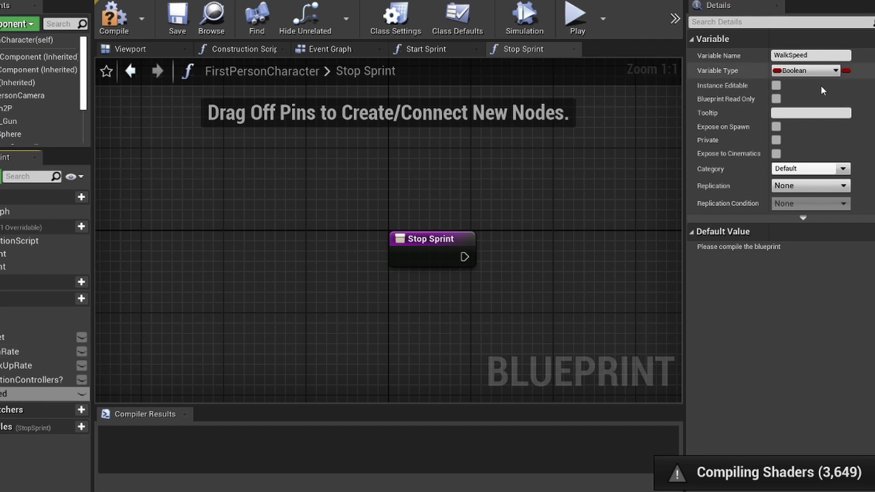
{"action": "left_click", "coordinate": [815, 71]}
{"action": "left_click", "coordinate": [665, 178]}
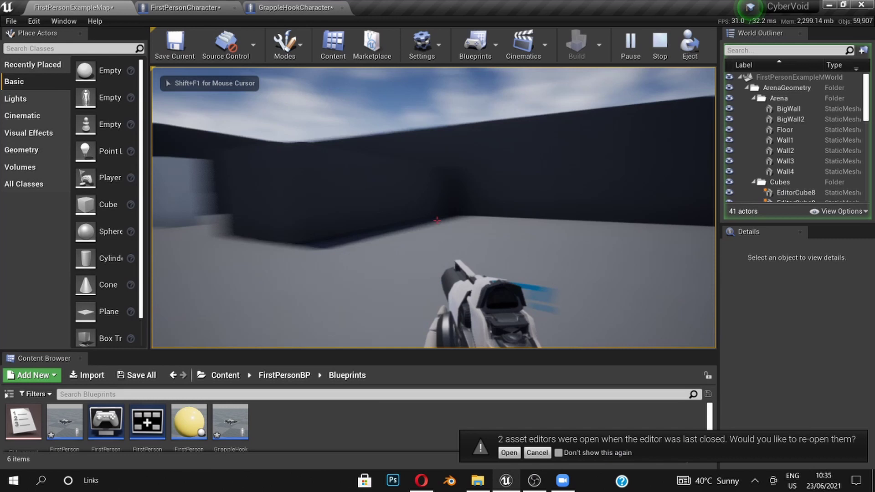
- Playtest walking forwards and backwards between the walls and cubes of the CyberVoid level in the Unreal editor
{"action": "key", "text": "w"}
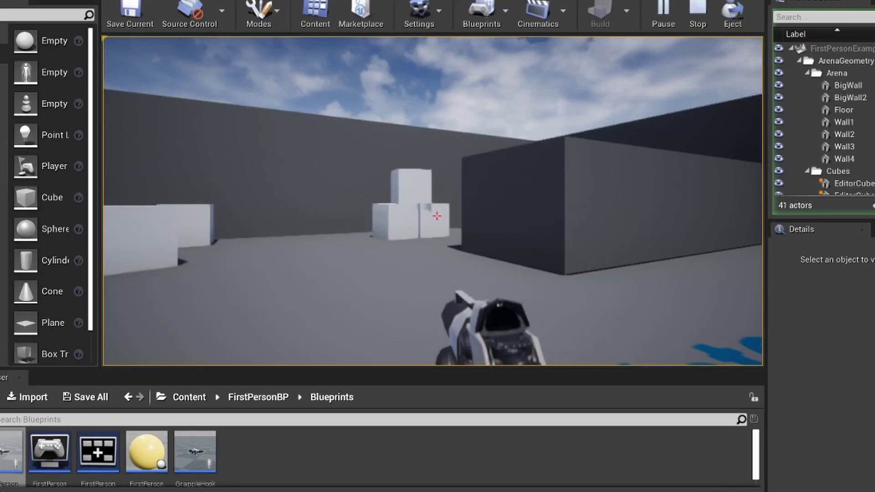
{"action": "key", "text": "s"}
{"action": "key", "text": "w"}
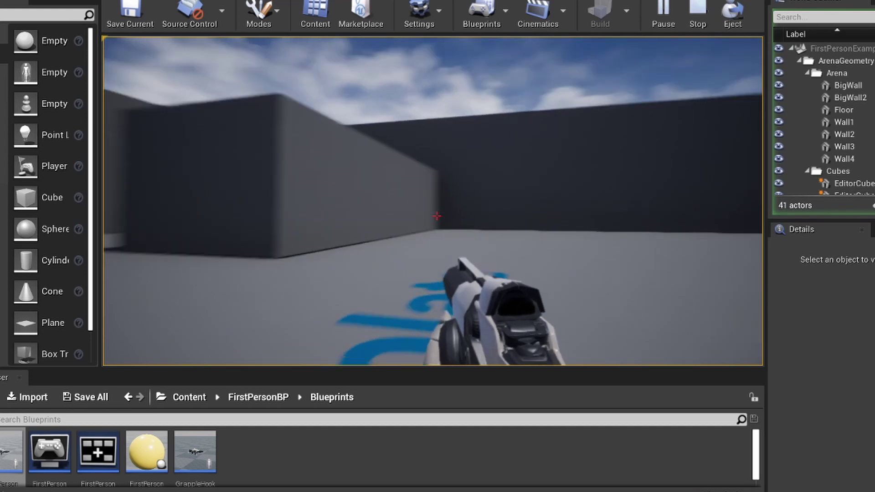
{"action": "key", "text": "w"}
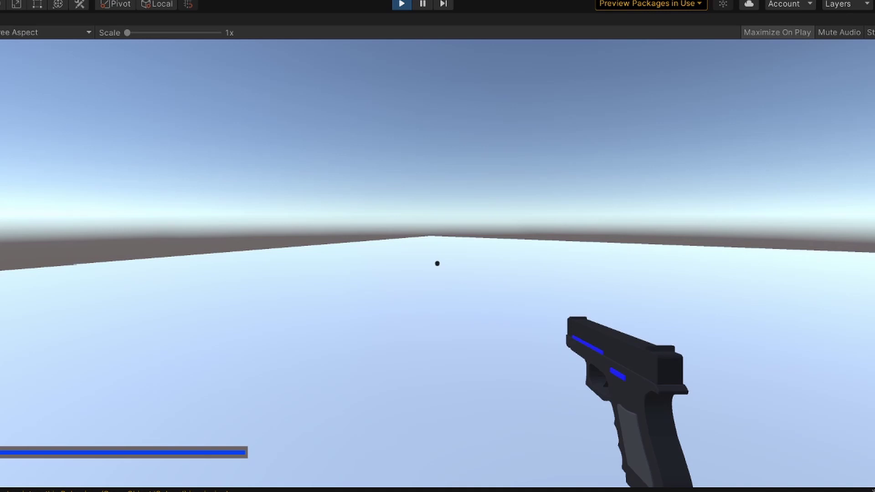
- Switch to the Unity prototype and playtest walking and strafing across the pale floor towards the dark walls
{"action": "key", "text": "w"}
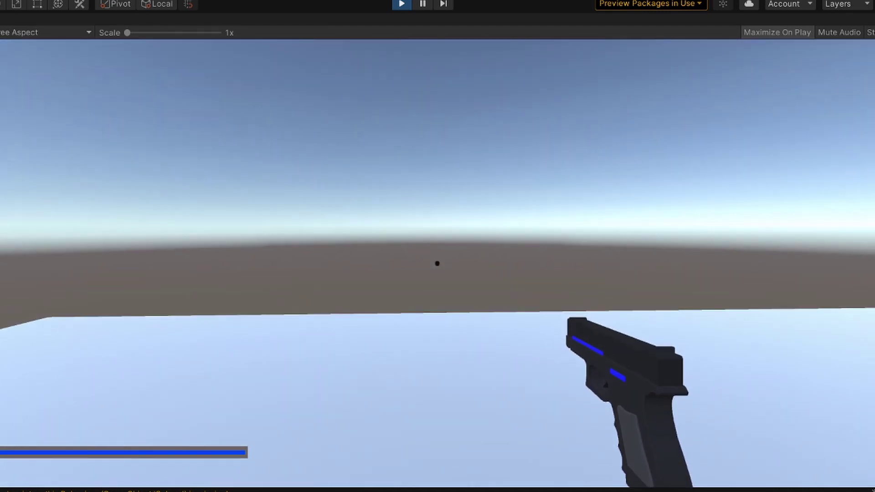
{"action": "key", "text": "a"}
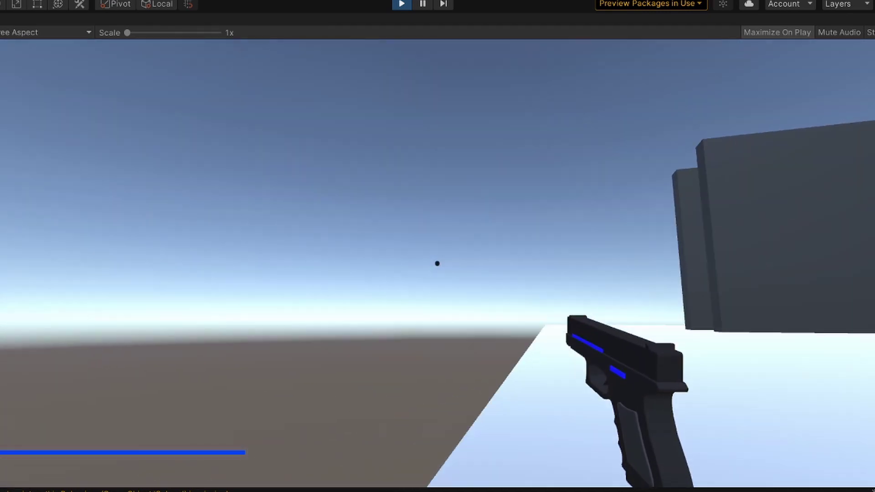
{"action": "key", "text": "d"}
{"action": "key", "text": "a"}
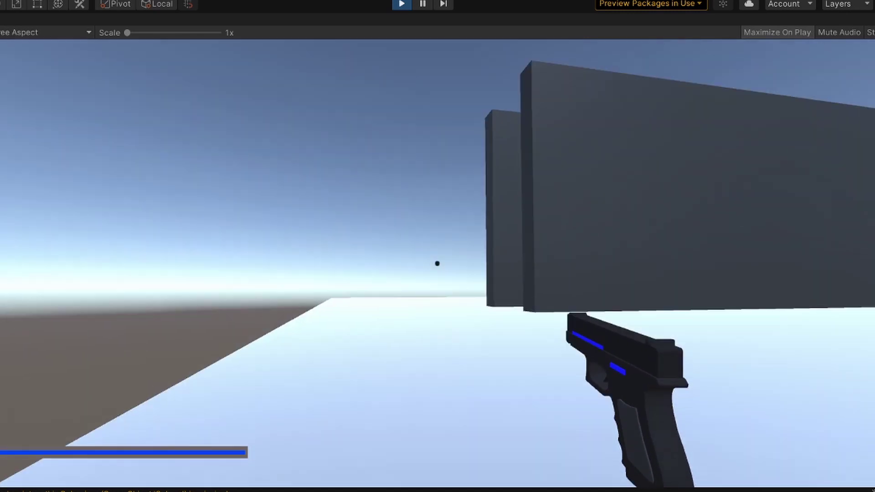
{"action": "key", "text": "d"}
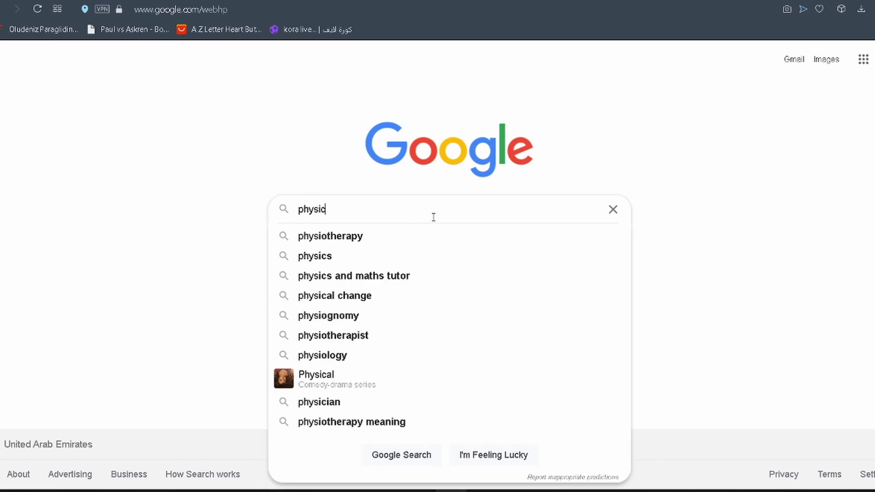
- Search Google for "physics based slide unreal engine 4"
{"action": "type", "text": "s based slide unreal engine 4"}
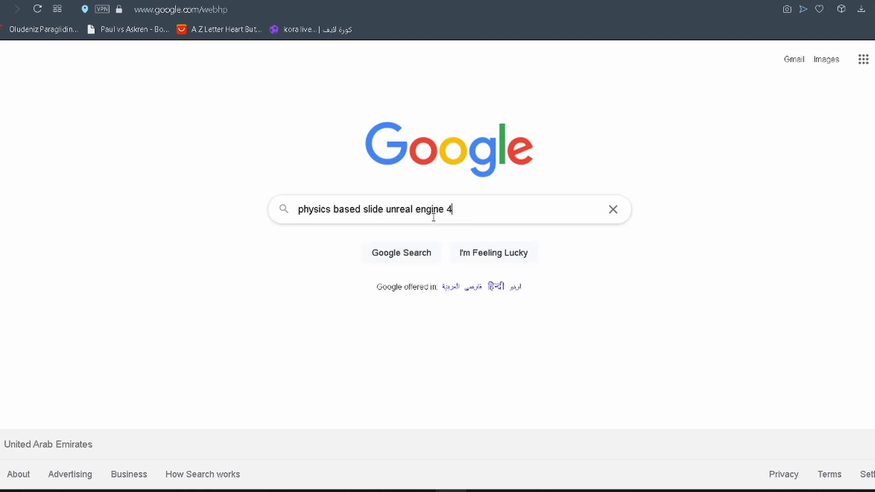
{"action": "key", "text": "Return"}
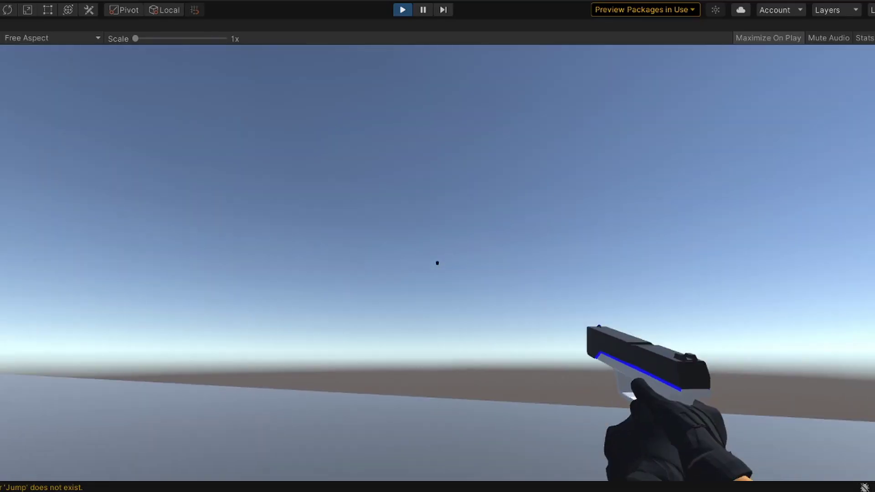
- Switch to the Unity prototype and playtest running and jumping around the white block and dark walls with the gloved pistol
{"action": "key", "text": "w"}
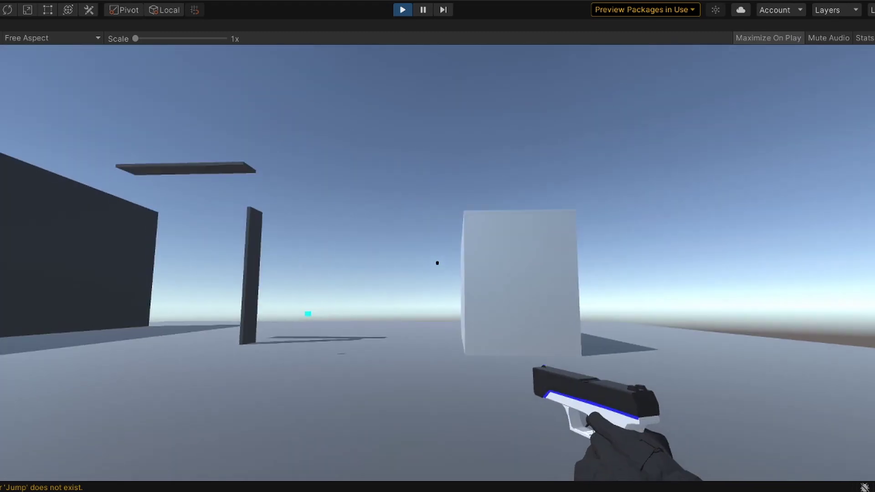
{"action": "key", "text": "w"}
{"action": "key", "text": "w"}
{"action": "key", "text": "space"}
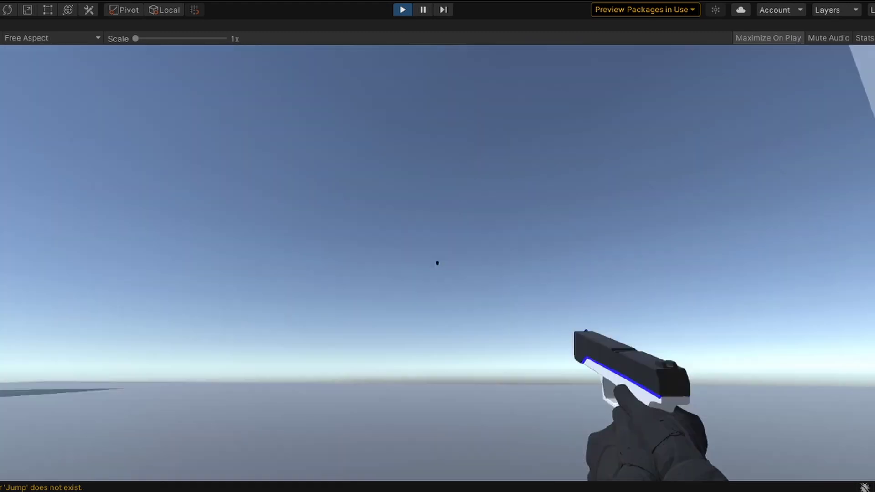
{"action": "key", "text": "space"}
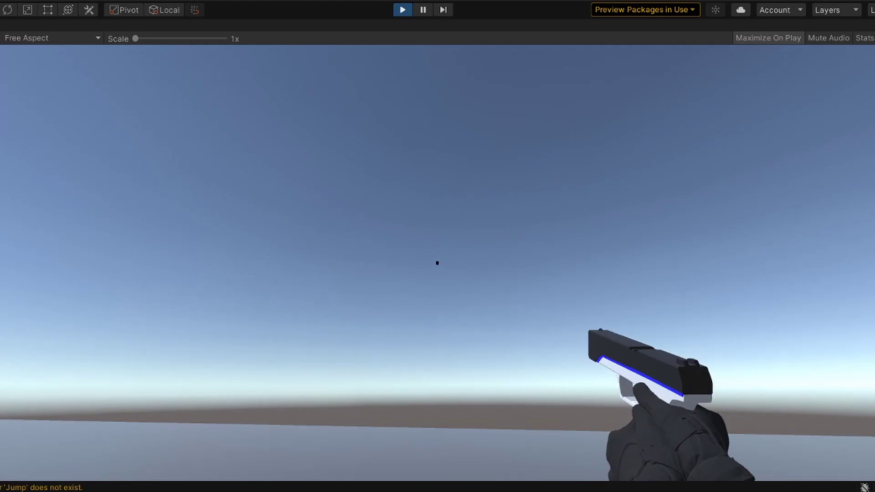
{"action": "key", "text": "d"}
{"action": "key", "text": "w"}
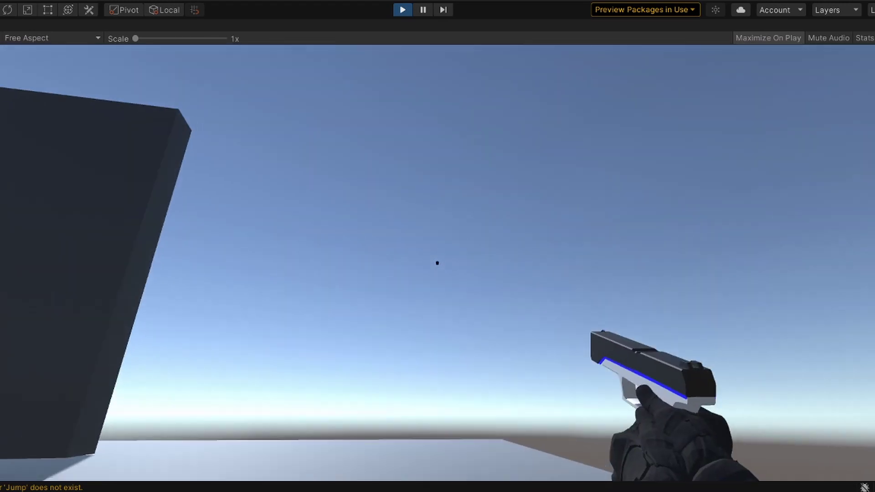
{"action": "key", "text": "space"}
{"action": "key", "text": "w"}
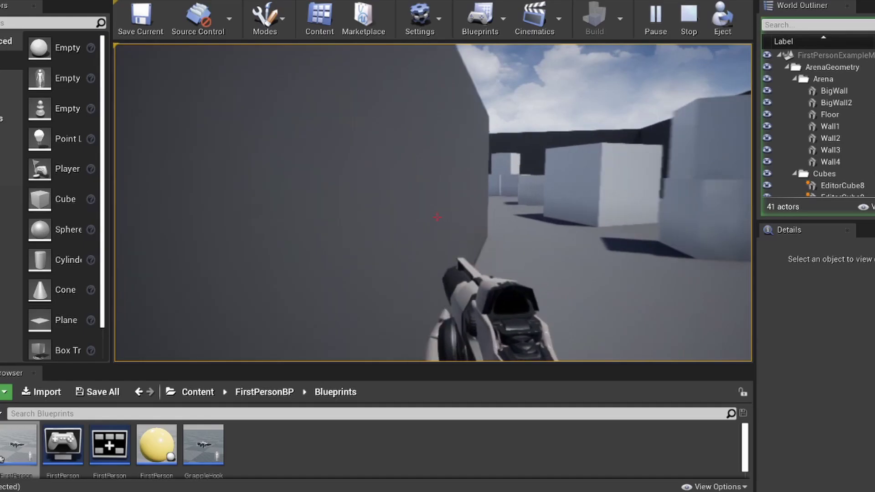
- Switch to the Unreal editor and playtest running forwards along the arena's walls with the default rifle
{"action": "key", "text": "w"}
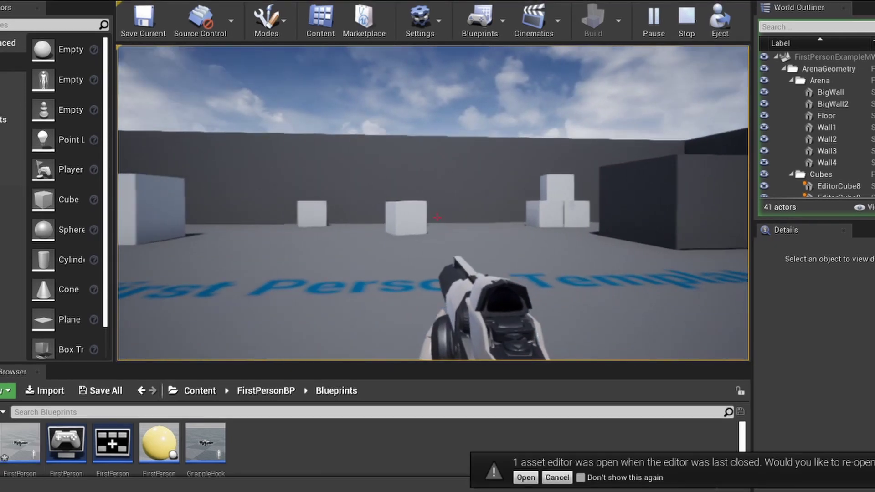
{"action": "key", "text": "w"}
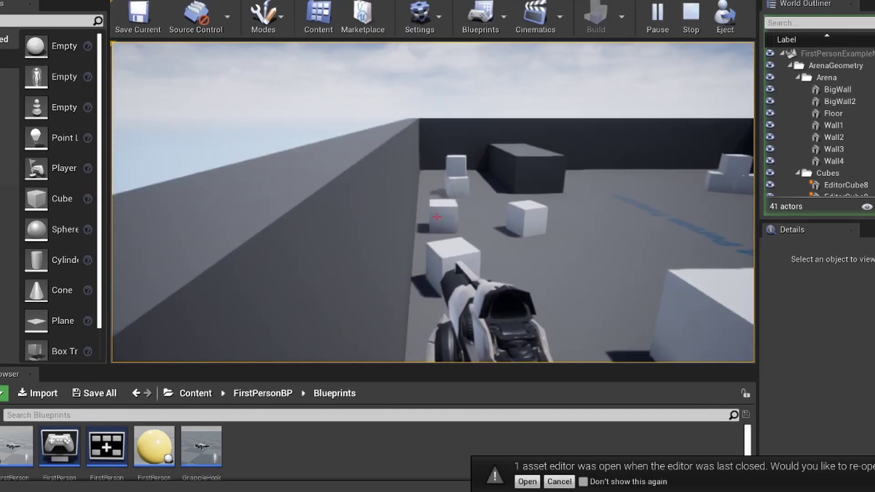
{"action": "key", "text": "w"}
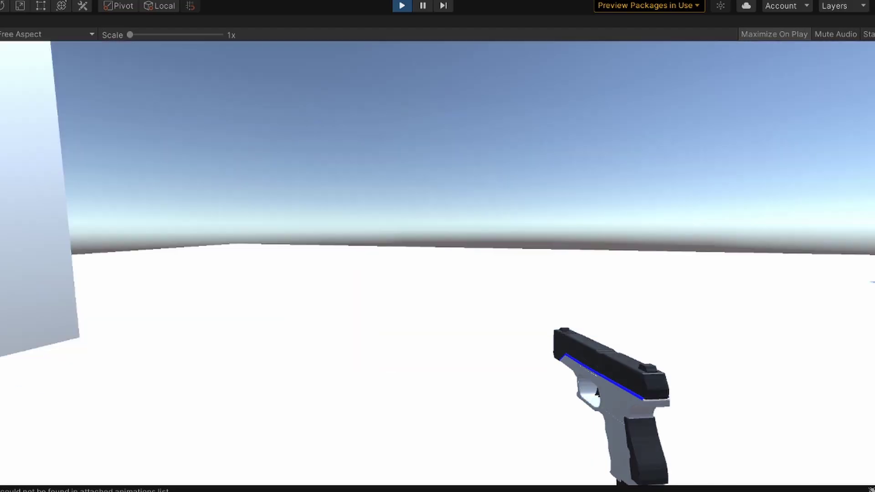
- Switch to the Unity prototype and playtest moving past the green block and along the large dark wall
{"action": "key", "text": "w"}
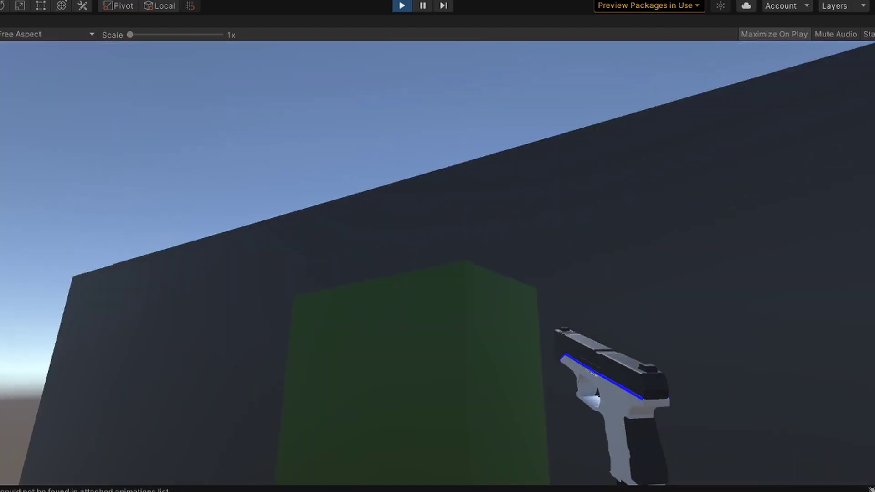
{"action": "key", "text": "w"}
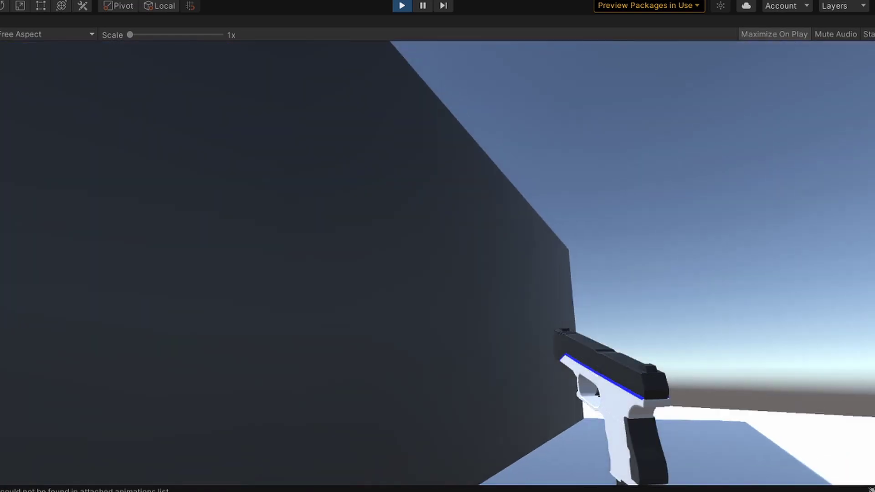
{"action": "key", "text": "s"}
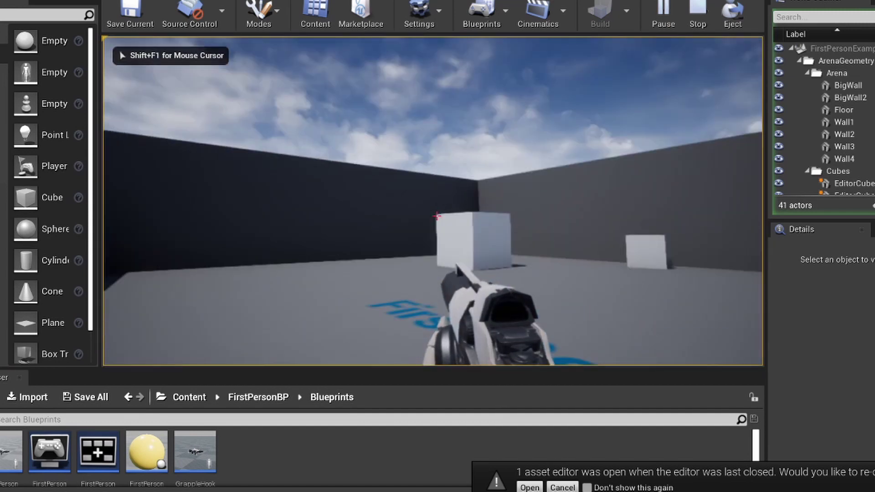
- Switch to the Unreal arena and playtest moving between the walls and white cubes, including with the new pistol
{"action": "key", "text": "s"}
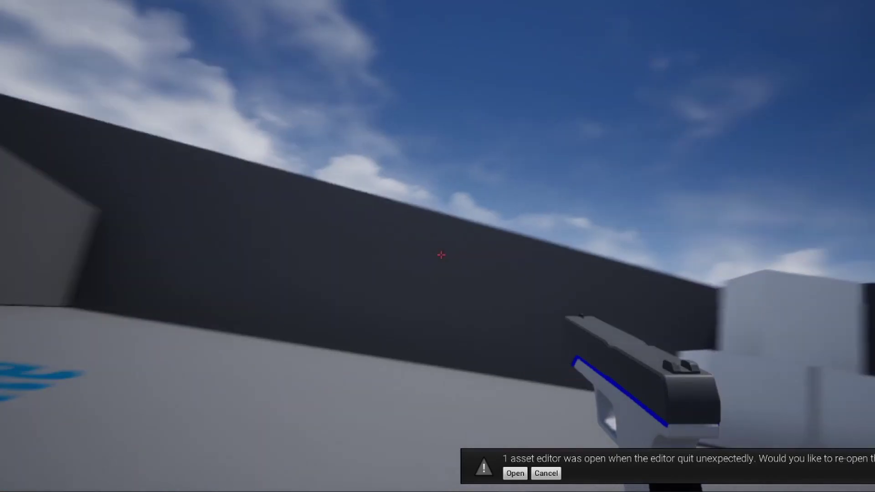
{"action": "key", "text": "w"}
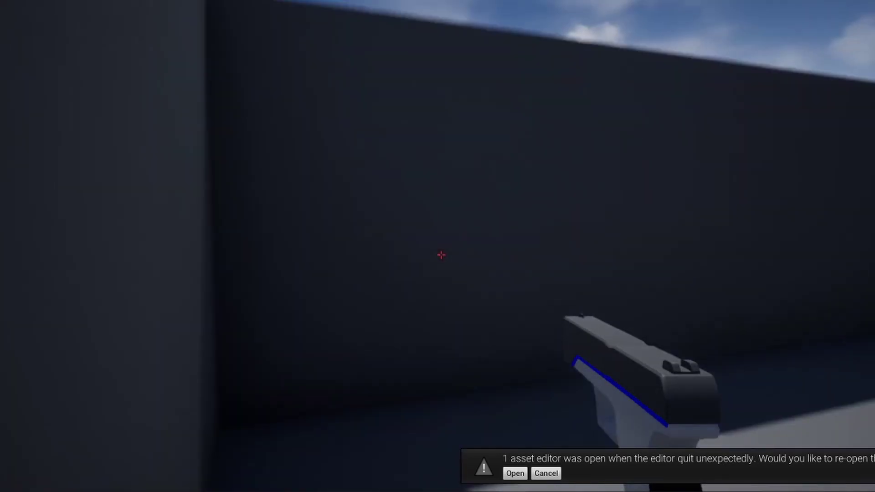
{"action": "key", "text": "w"}
{"action": "key", "text": "w"}
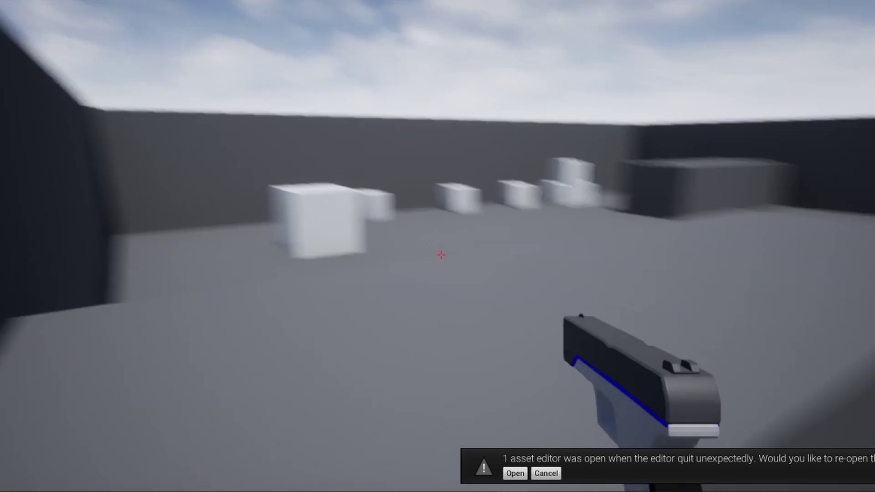
{"action": "key", "text": "d"}
{"action": "key", "text": "w"}
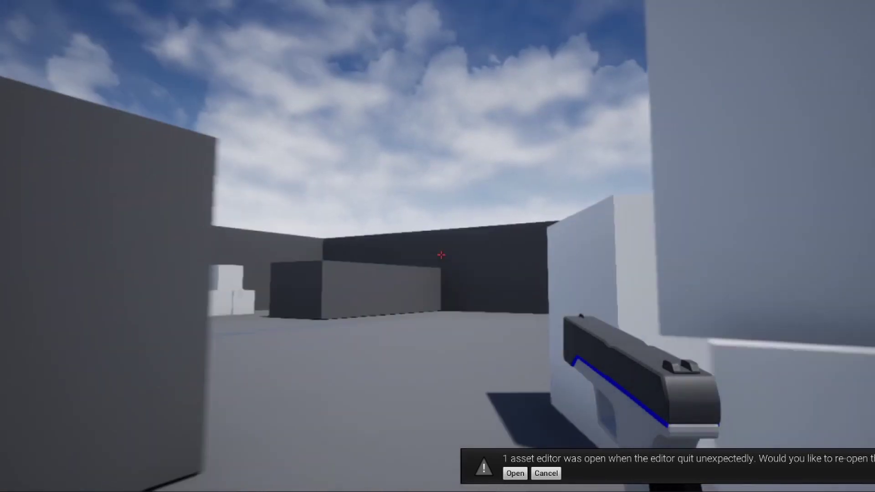
- Playtest jumping and running along the tall grey wall beside the white cubes, towards the dark far wall
{"action": "key", "text": "space"}
{"action": "key", "text": "w"}
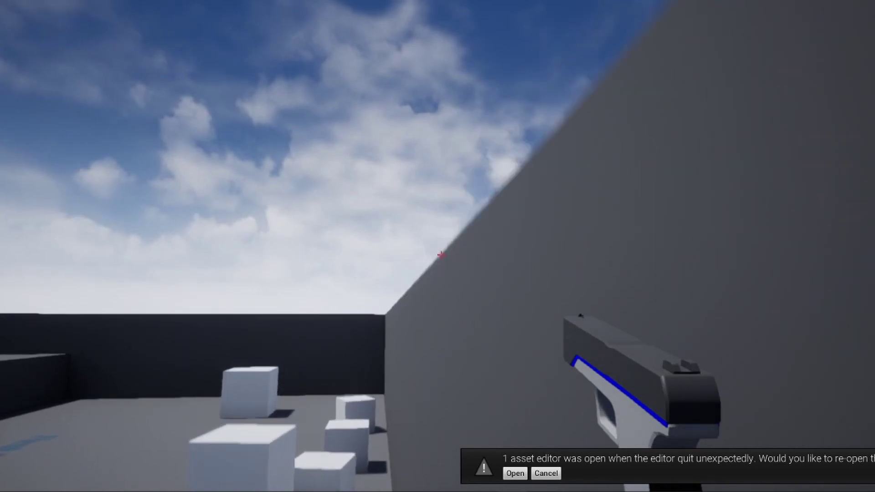
{"action": "key", "text": "w"}
{"action": "key", "text": "w"}
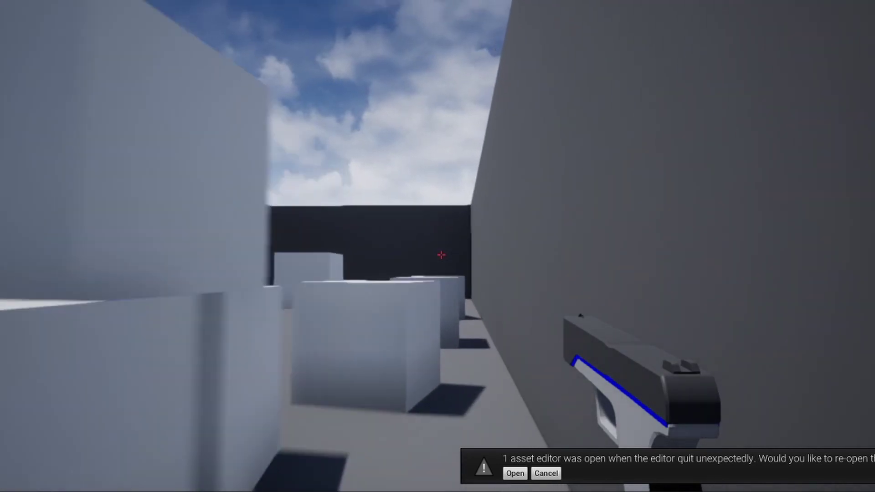
{"action": "key", "text": "w"}
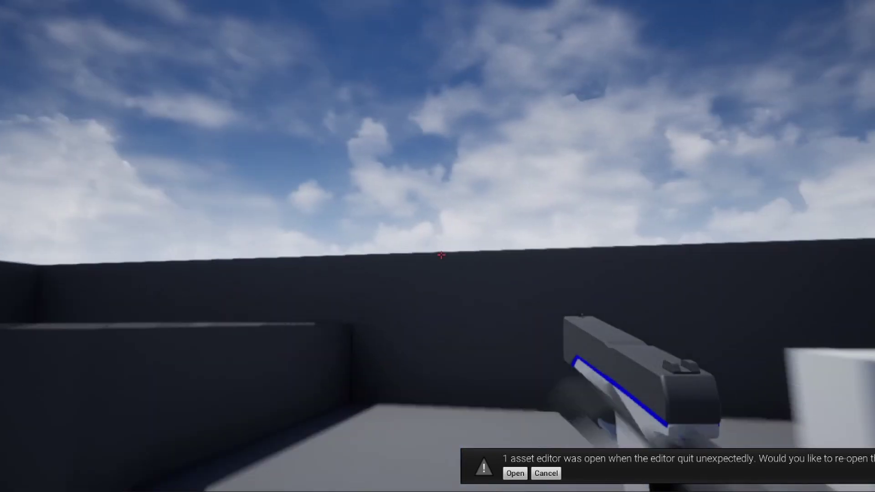
{"action": "key", "text": "w"}
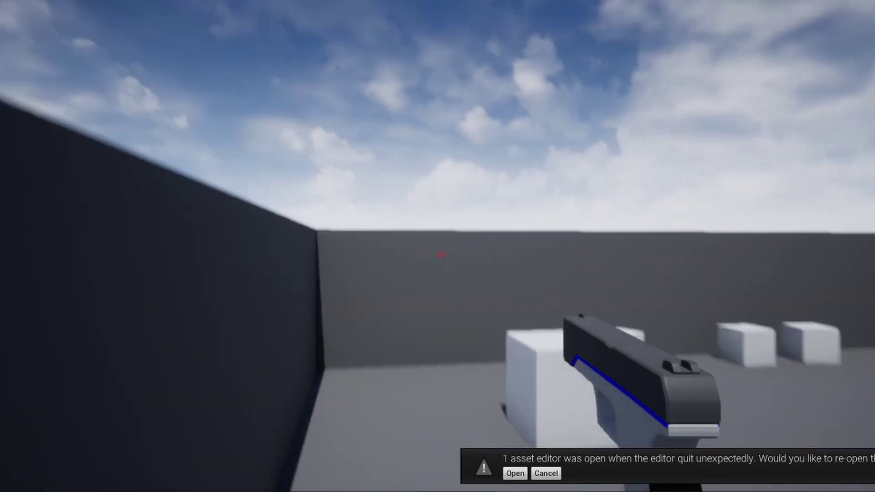
- Playtest jumping to the grey wall on the opposite side and running along it past the stacked white cubes
{"action": "key", "text": "space"}
{"action": "key", "text": "w"}
{"action": "key", "text": "a"}
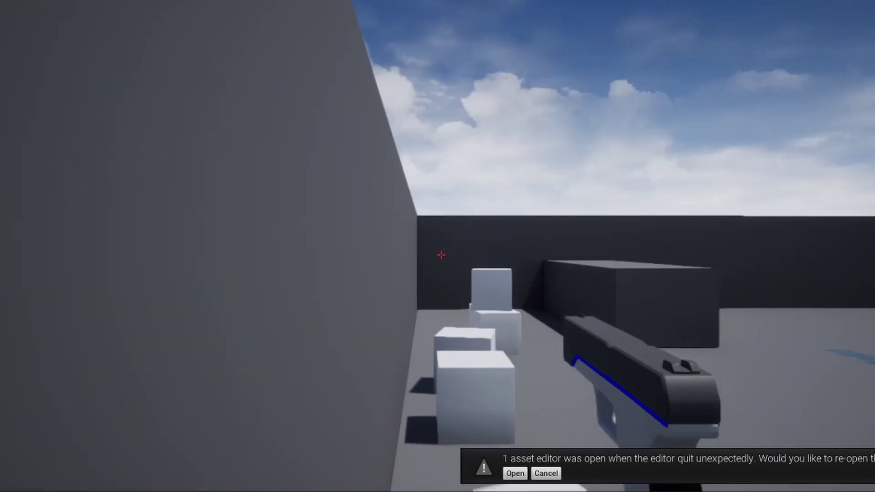
{"action": "key", "text": "w"}
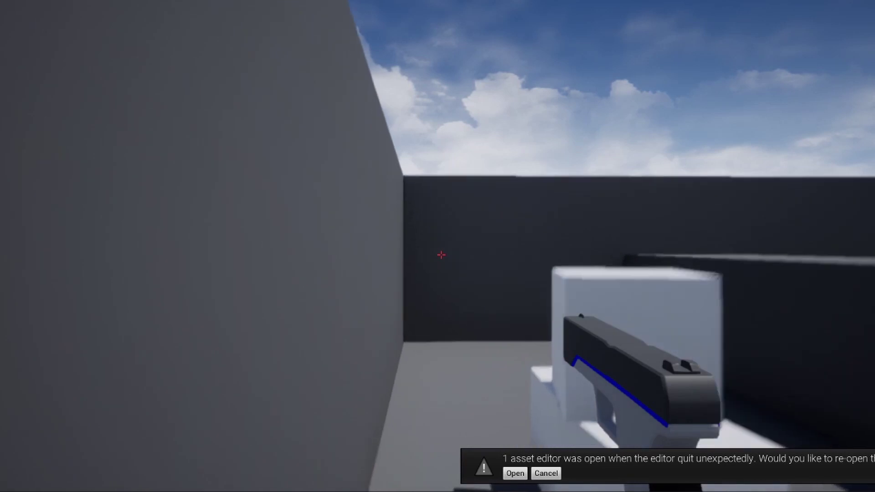
{"action": "key", "text": "w"}
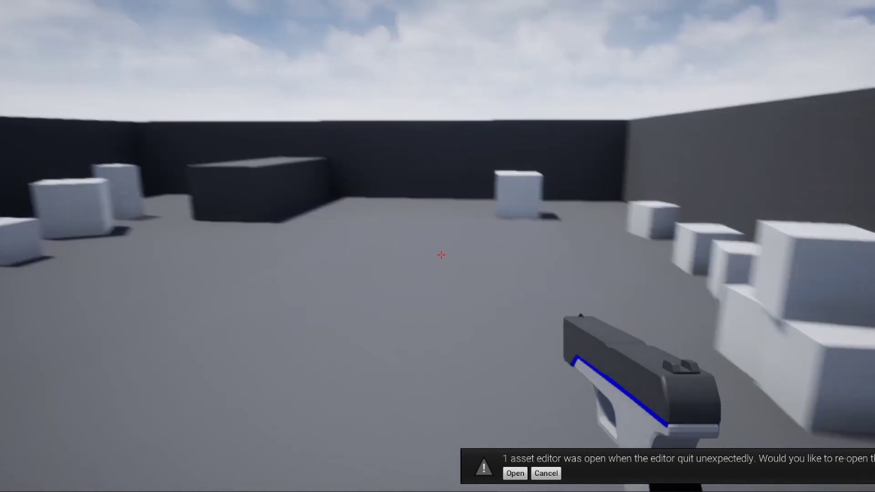
- Playtest running across the open arena floor, jumping near the dark box and firing the pistol
{"action": "key", "text": "w"}
{"action": "key", "text": "space"}
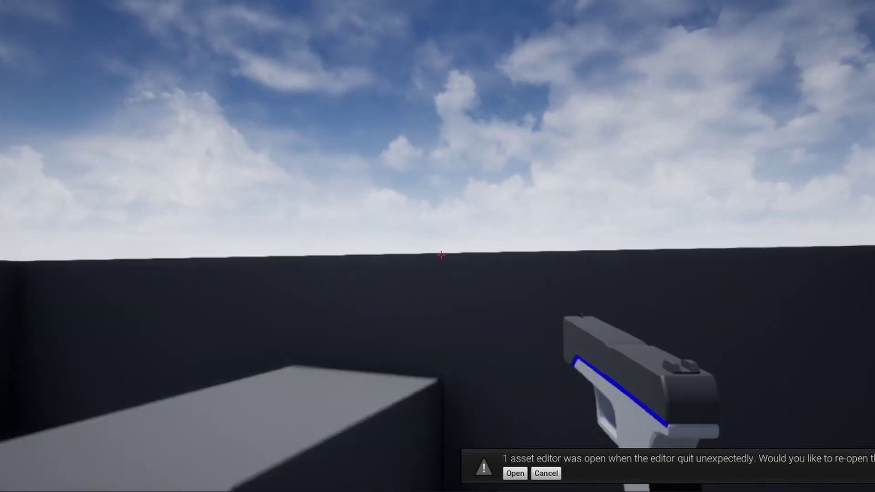
{"action": "key", "text": "w"}
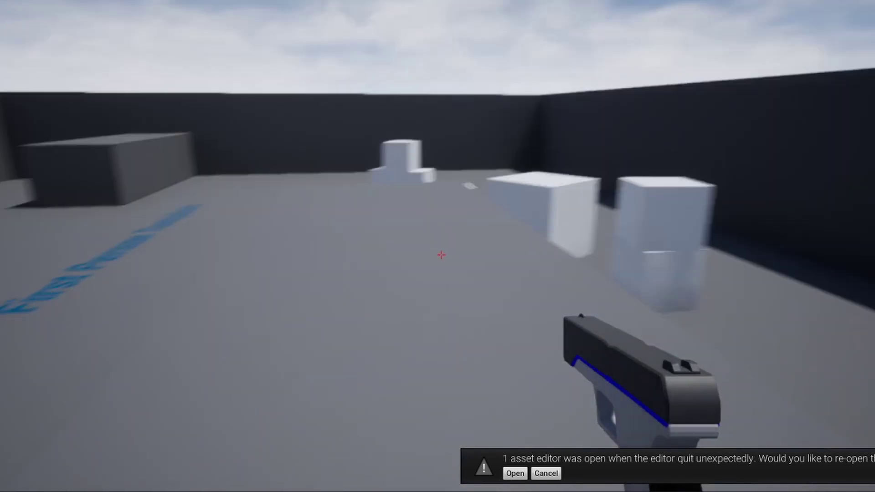
{"action": "key", "text": "w"}
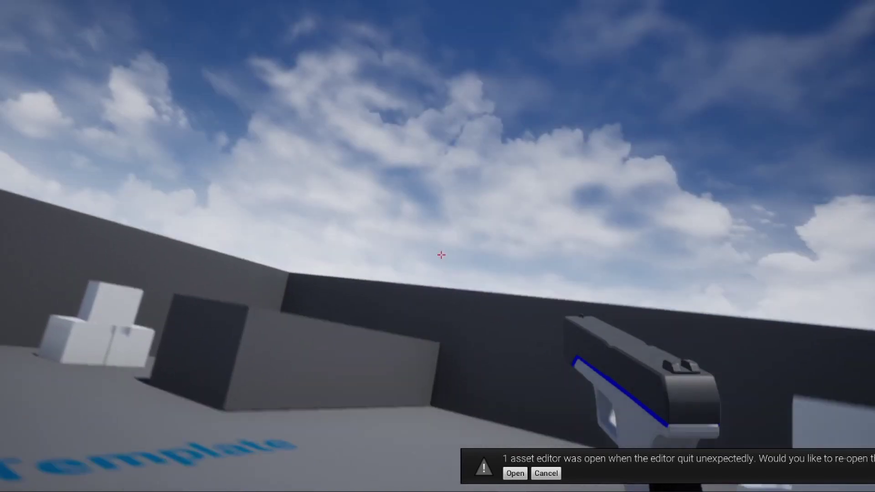
{"action": "key", "text": "w"}
{"action": "left_click", "coordinate": [441, 254]}
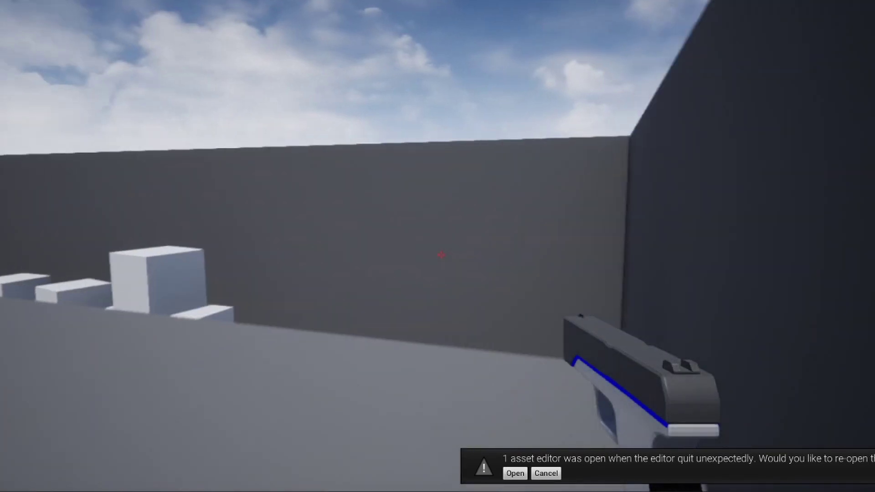
{"action": "key", "text": "w"}
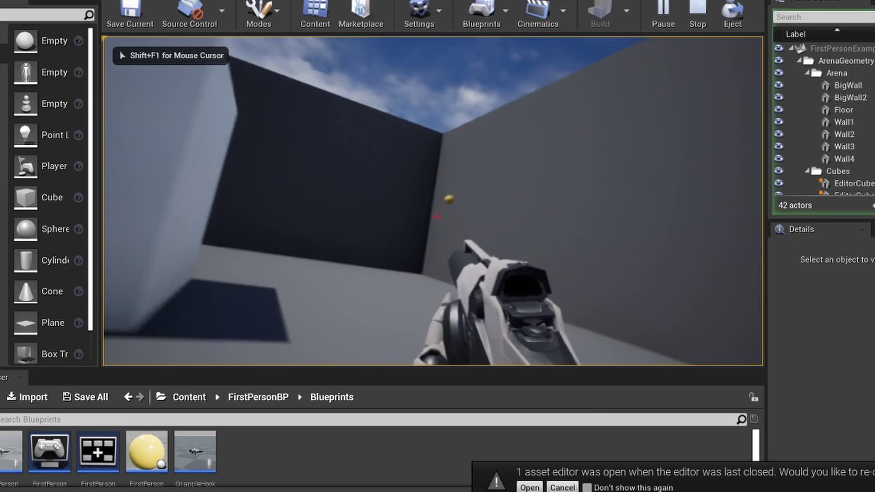
- Playtest running and jumping along the arena's walls with the default rifle in the Unreal editor viewport
{"action": "key", "text": "w"}
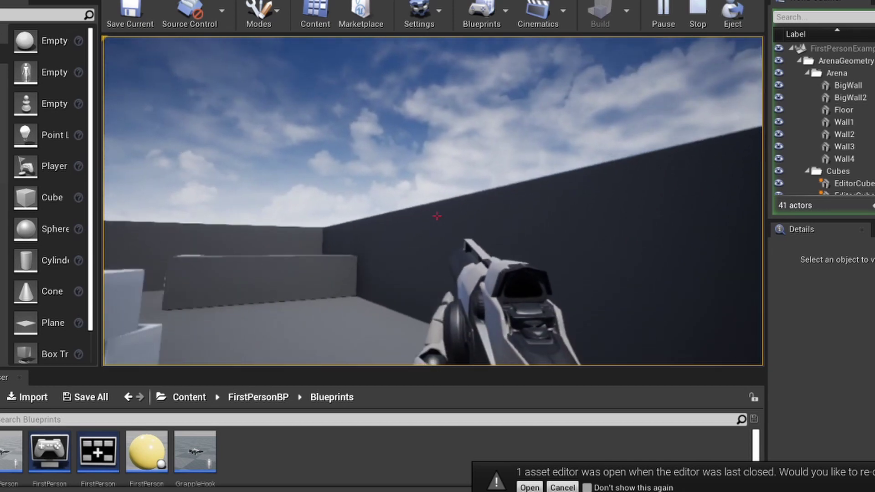
{"action": "key", "text": "w"}
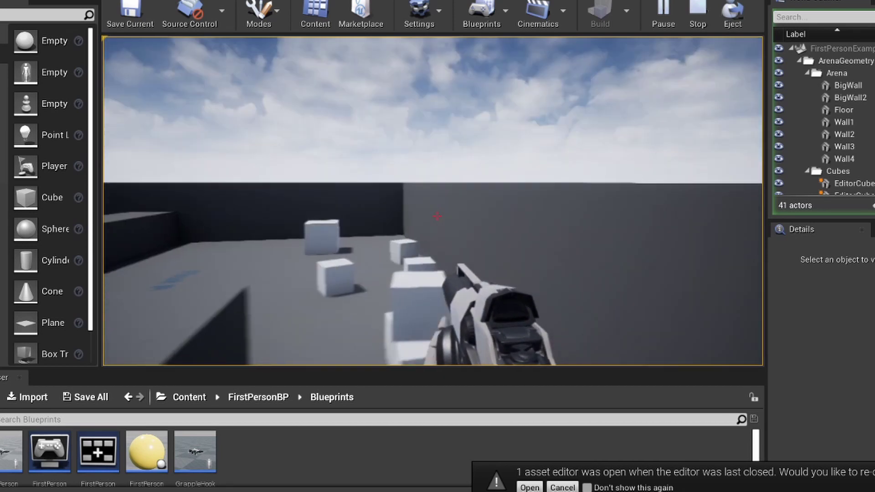
{"action": "key", "text": "w"}
{"action": "key", "text": "space"}
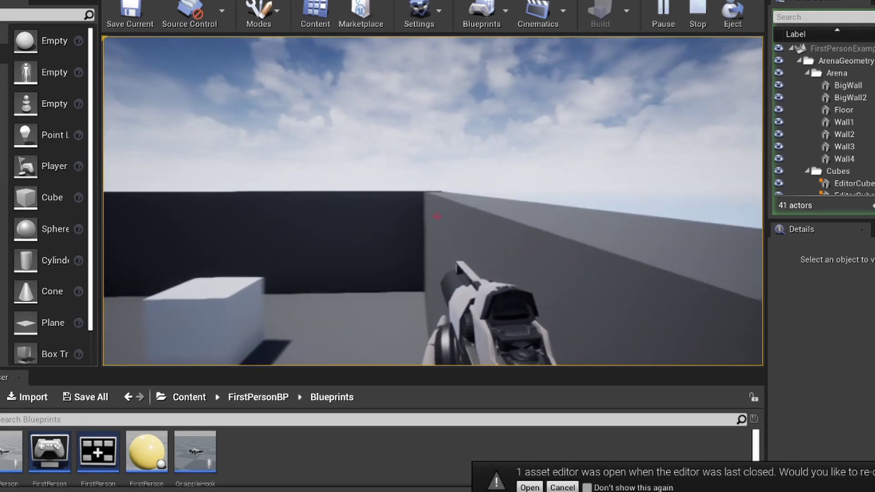
{"action": "key", "text": "w"}
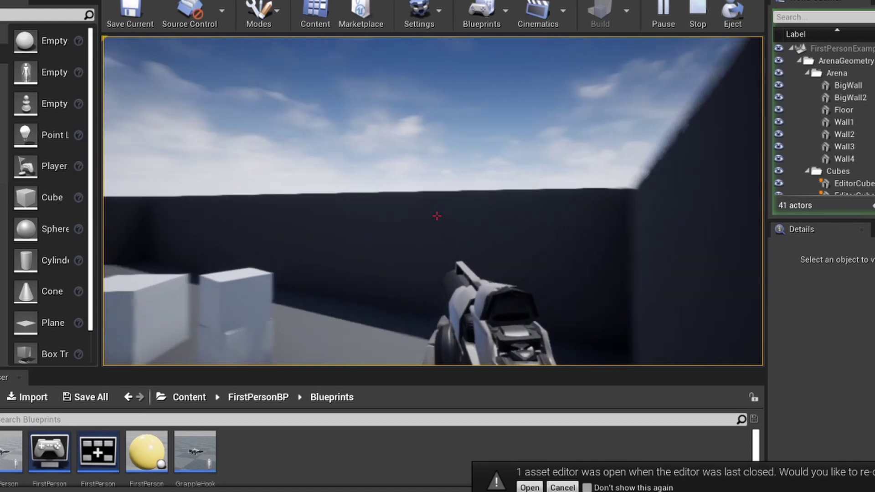
{"action": "key", "text": "w"}
{"action": "mouse_move", "coordinate": [437, 216]}
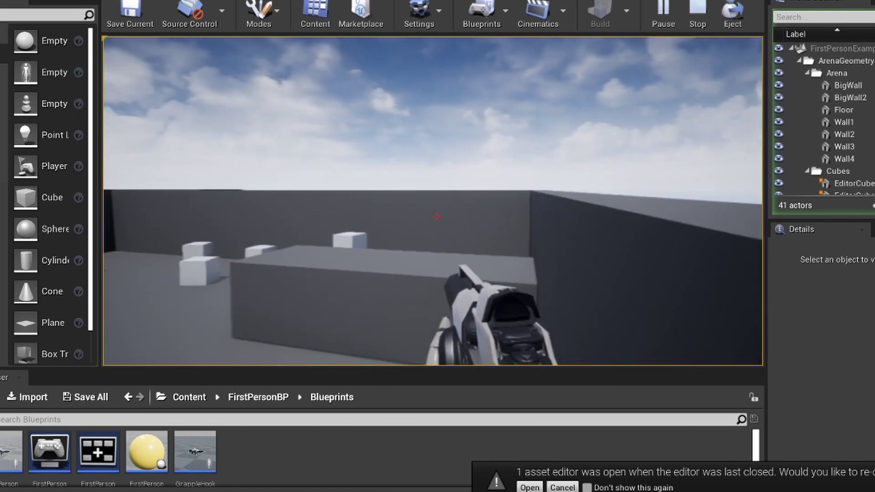
{"action": "key", "text": "w"}
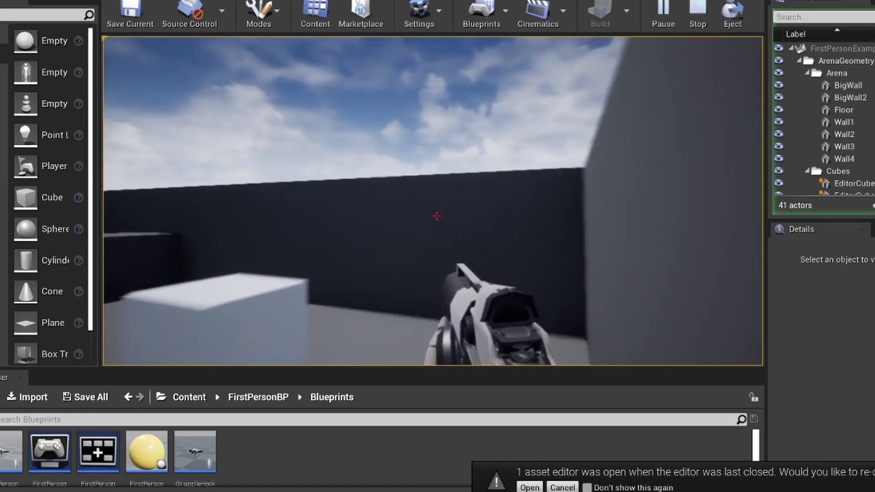